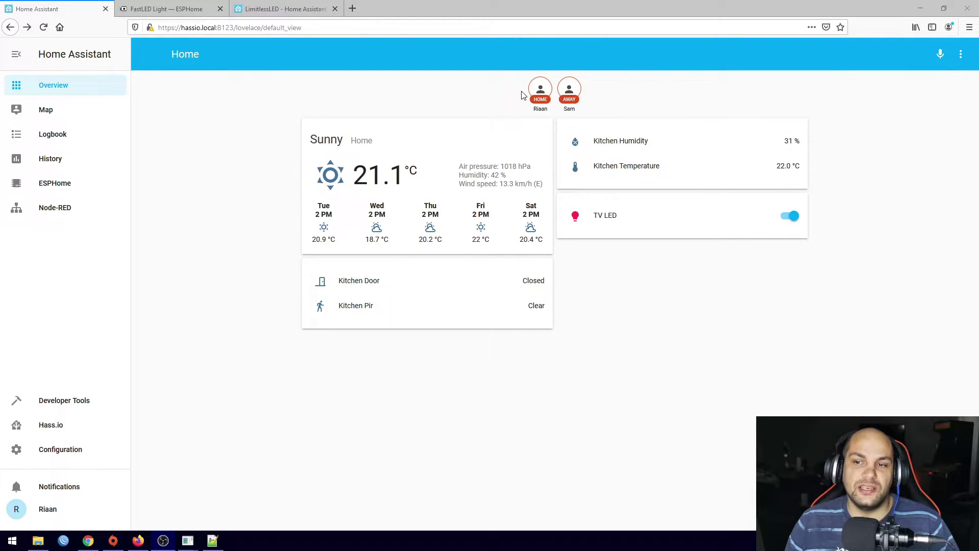
# Bring the Firefox window showing Home Assistant into focus.
pyautogui.click(642, 104)
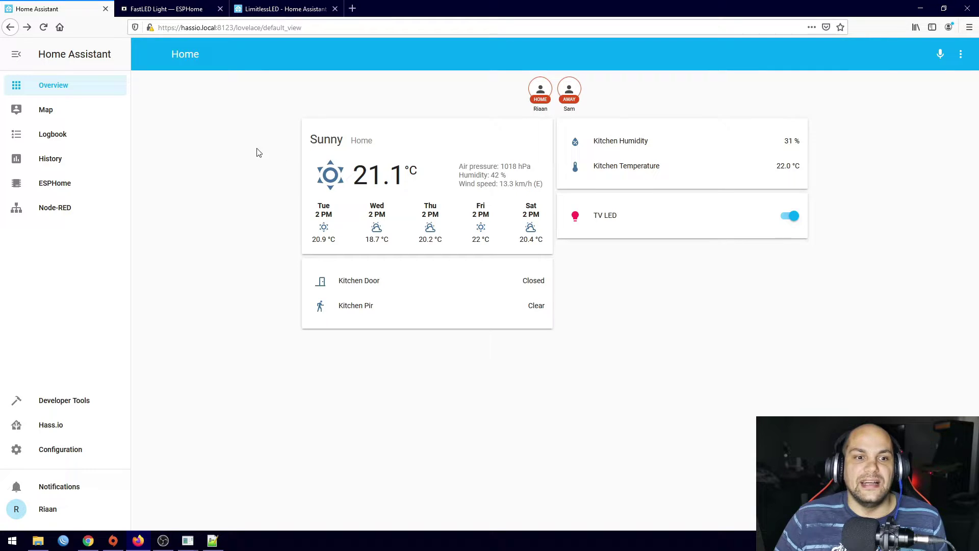
# Search new integrations for 'mi', find no MiLight option, then go to the LimitlessLED docs.
pyautogui.click(65, 456)
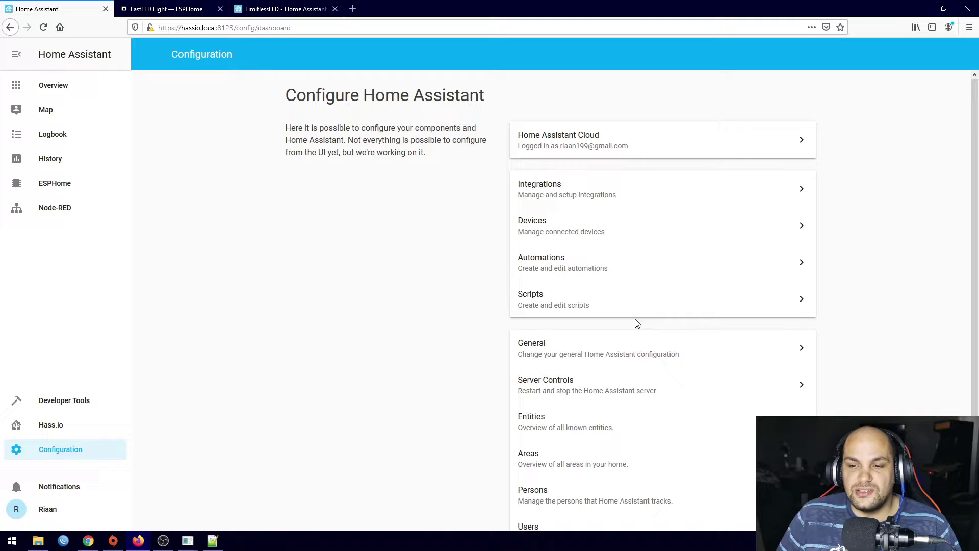
pyautogui.click(558, 188)
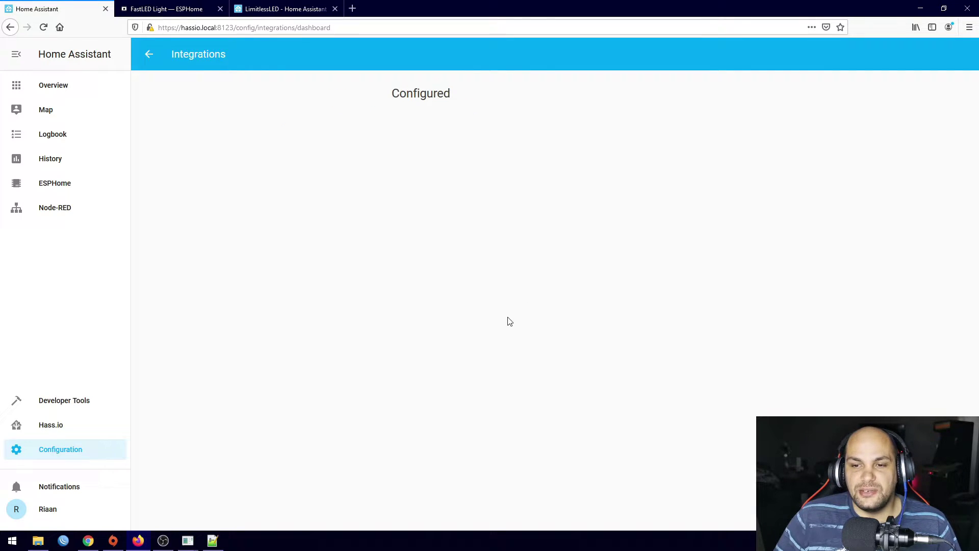
pyautogui.click(957, 508)
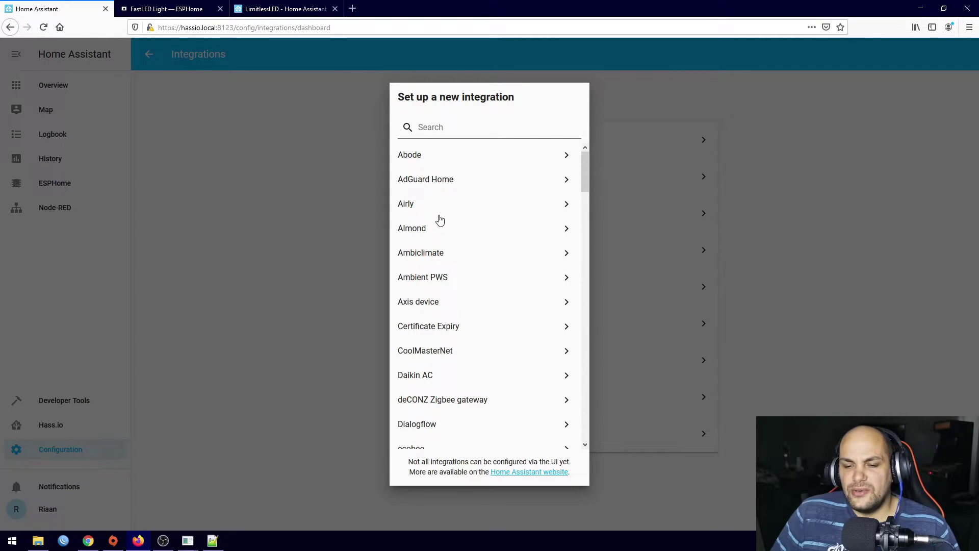
pyautogui.click(430, 126)
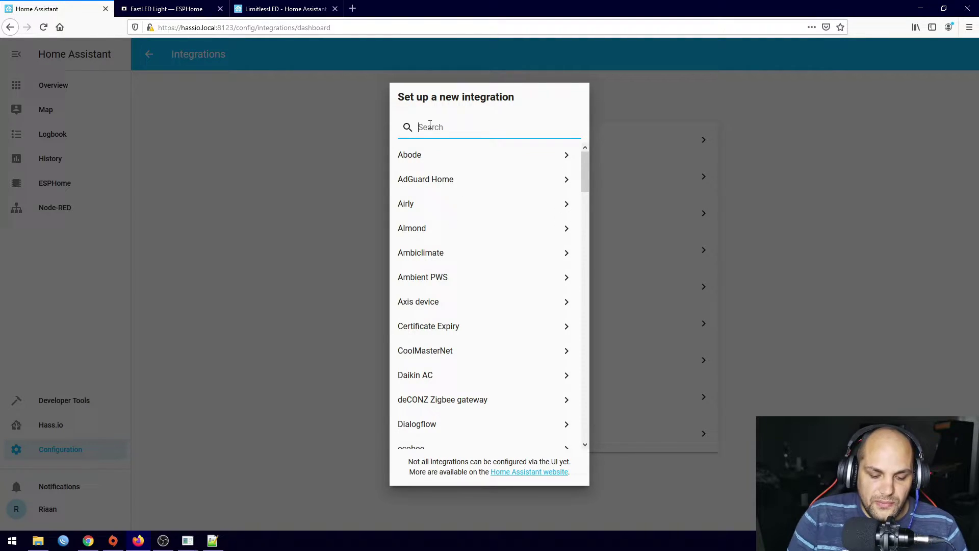
pyautogui.write('mi')
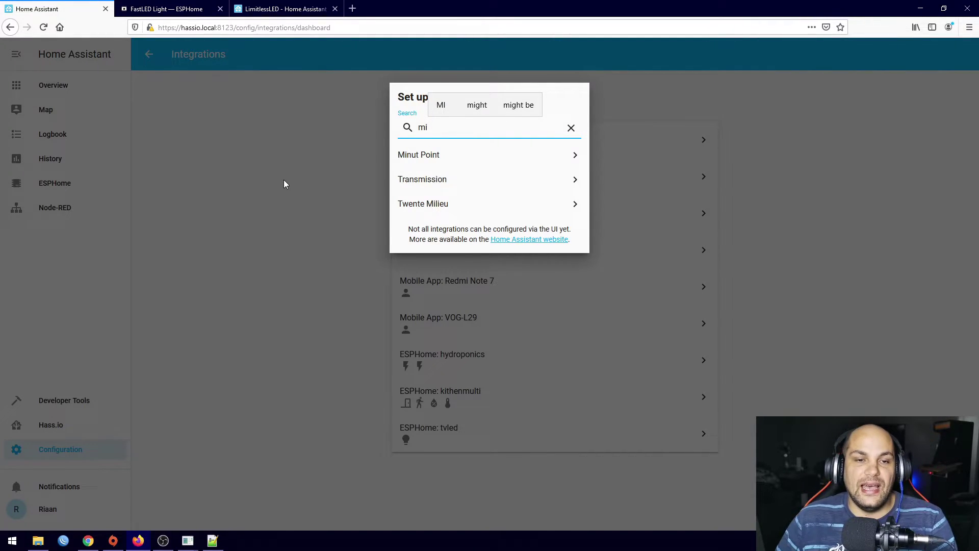
pyautogui.click(252, 192)
pyautogui.hotkey('ctrl', 'shift', 'Tab')
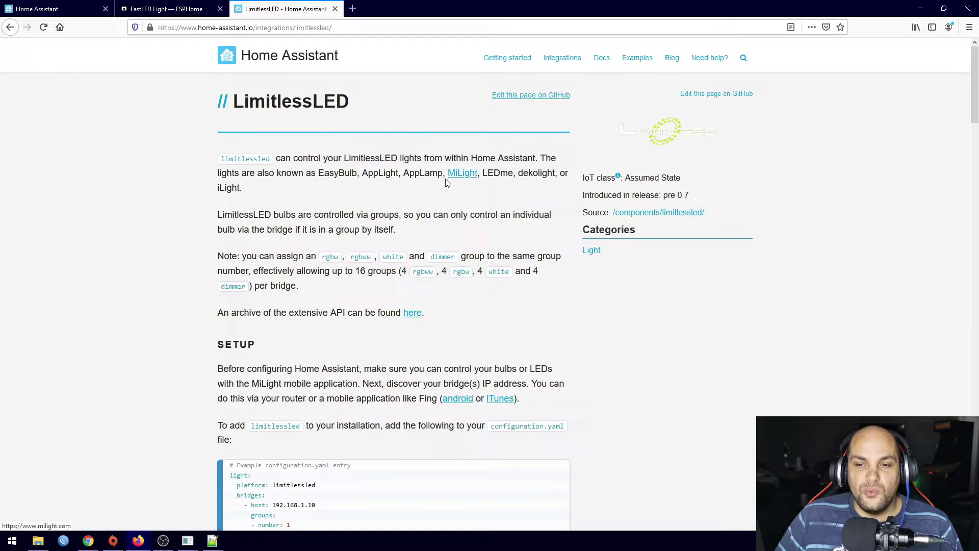
# Scroll to the SETUP example YAML with bridges at 192.168.1.10 and 192.168.1.11 and highlight it.
pyautogui.scroll(-4, 294, 195)
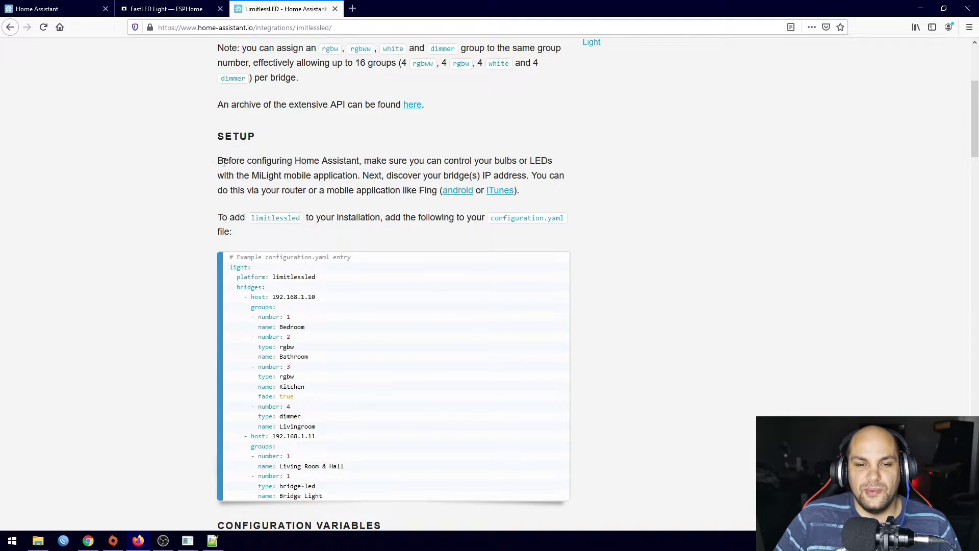
pyautogui.moveTo(223, 161); pyautogui.dragTo(410, 163)
pyautogui.scroll(-1, 316, 233)
pyautogui.scroll(-1, 316, 233)
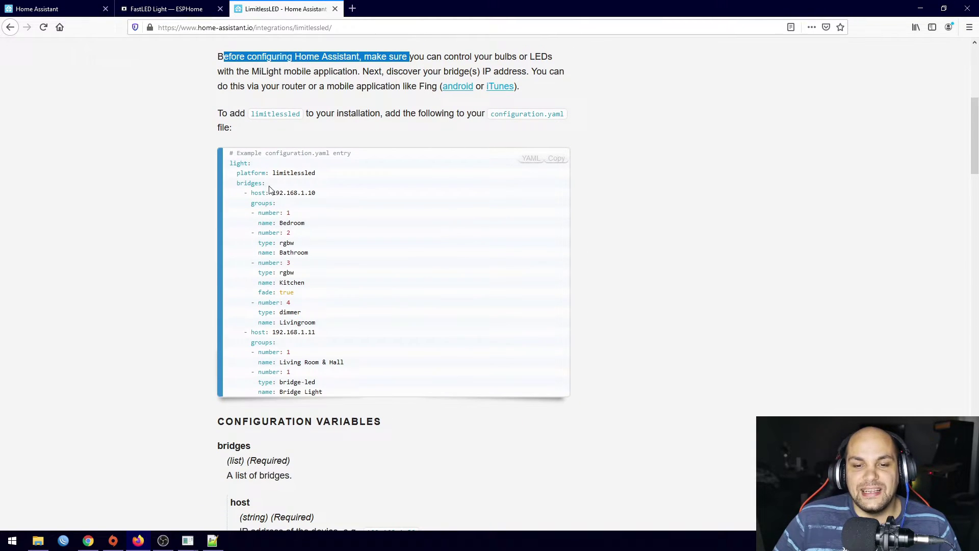
pyautogui.moveTo(228, 162); pyautogui.dragTo(380, 378)
pyautogui.click(666, 308)
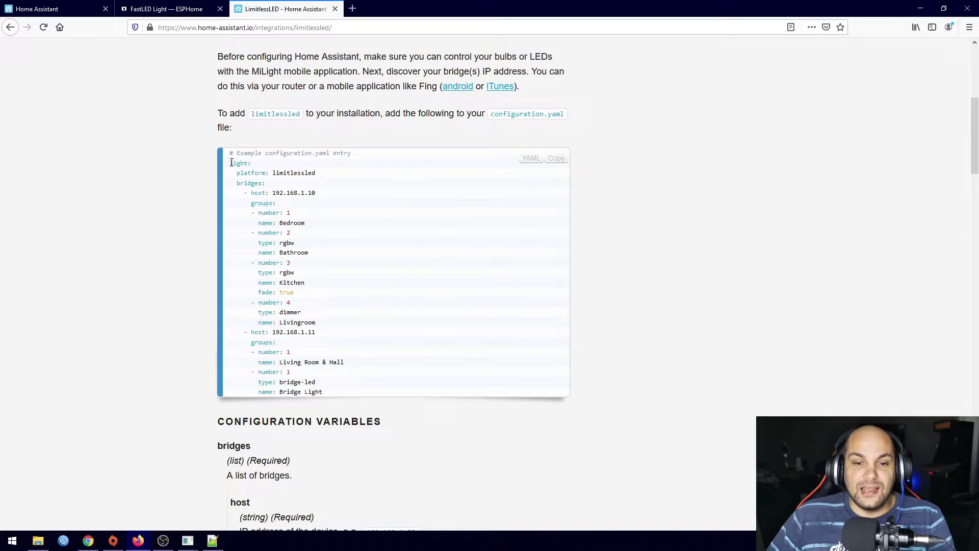
pyautogui.moveTo(231, 163); pyautogui.dragTo(295, 177)
pyautogui.click(322, 178)
pyautogui.doubleClick(324, 176)
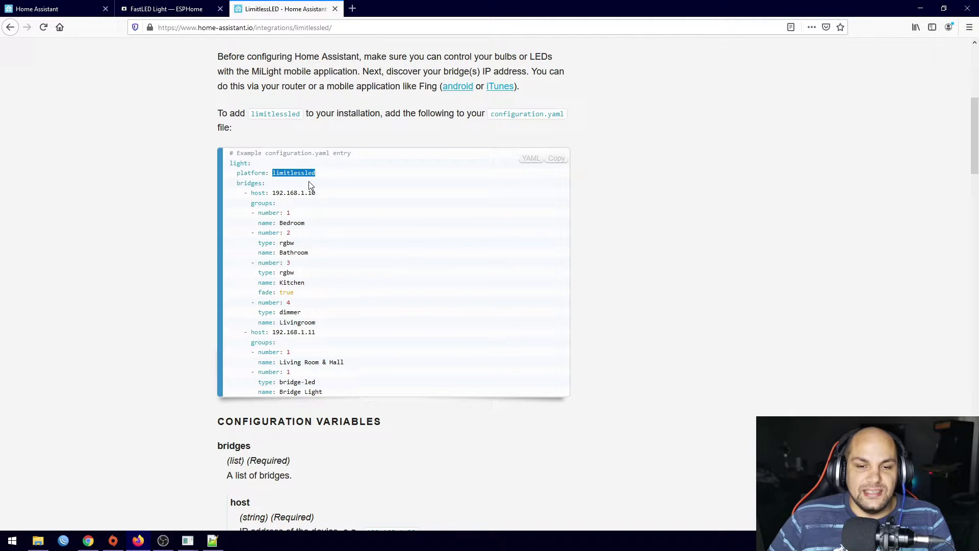
pyautogui.moveTo(237, 183); pyautogui.dragTo(267, 189)
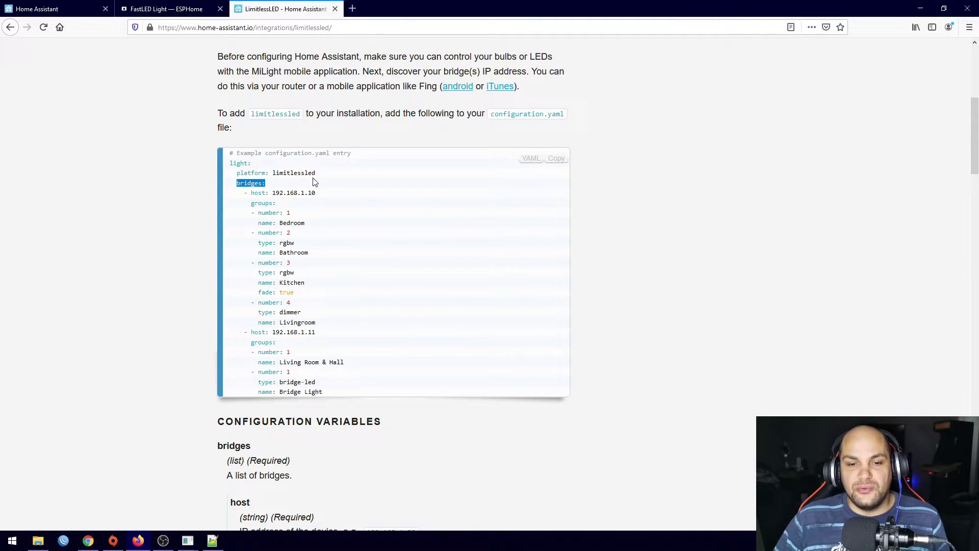
pyautogui.moveTo(242, 194); pyautogui.dragTo(329, 198)
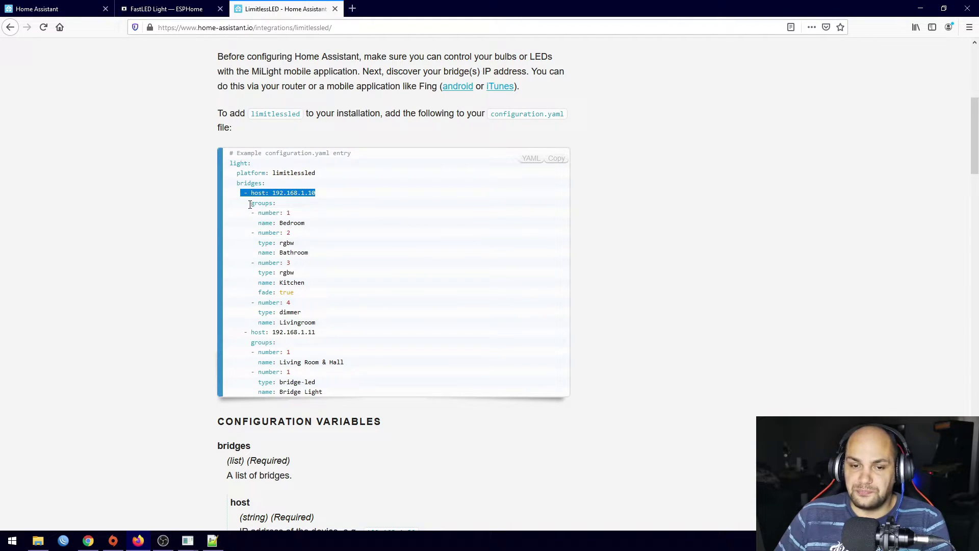
pyautogui.moveTo(250, 205); pyautogui.dragTo(284, 207)
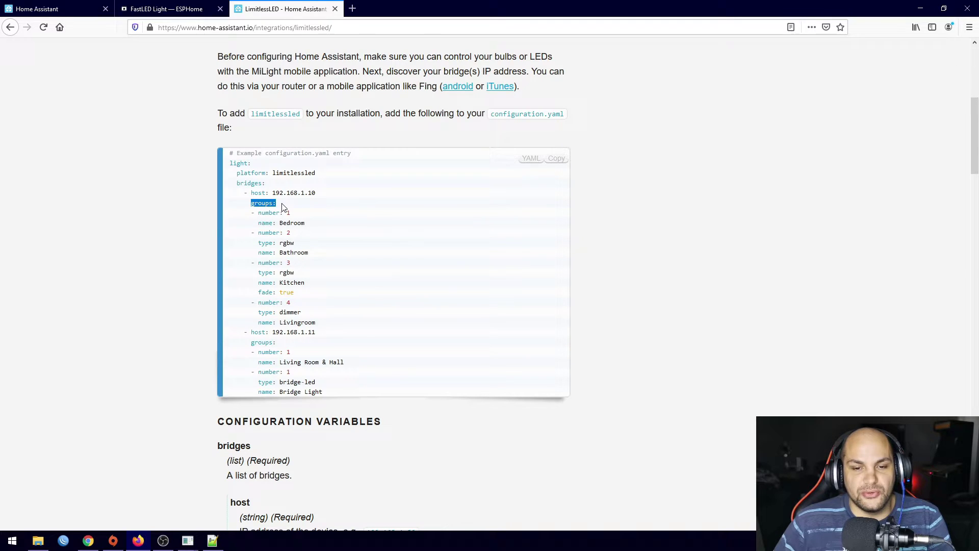
pyautogui.moveTo(258, 214); pyautogui.dragTo(301, 213)
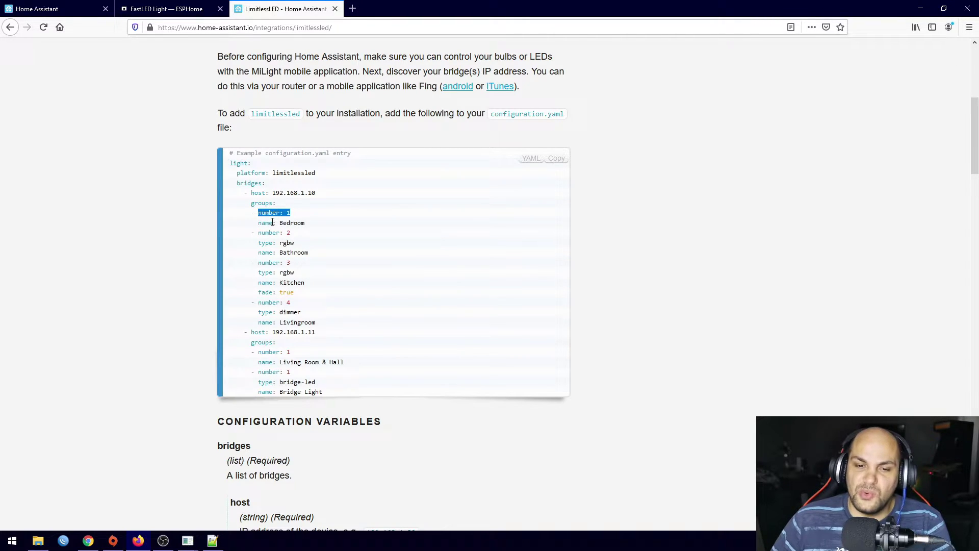
pyautogui.click(293, 220)
pyautogui.doubleClick(294, 221)
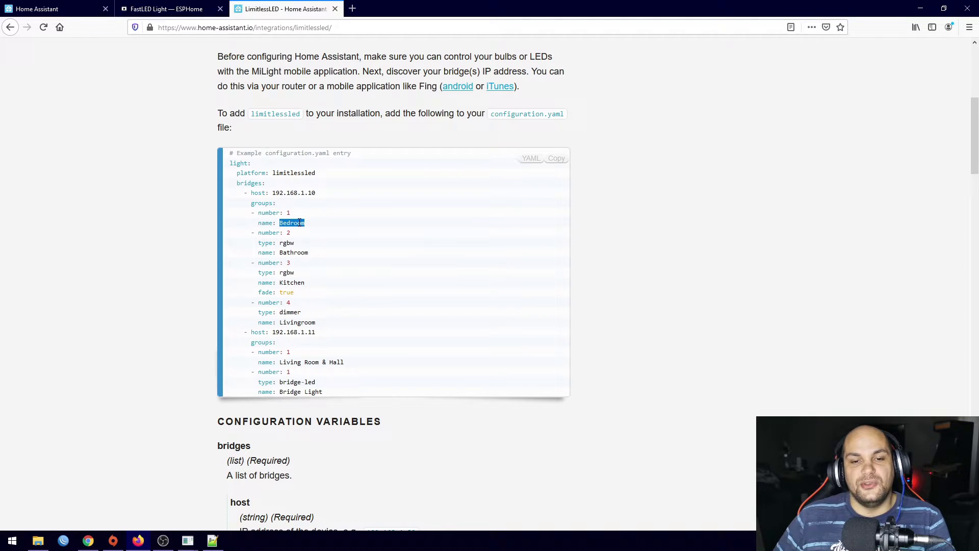
pyautogui.moveTo(229, 162); pyautogui.dragTo(355, 335)
pyautogui.click(205, 328)
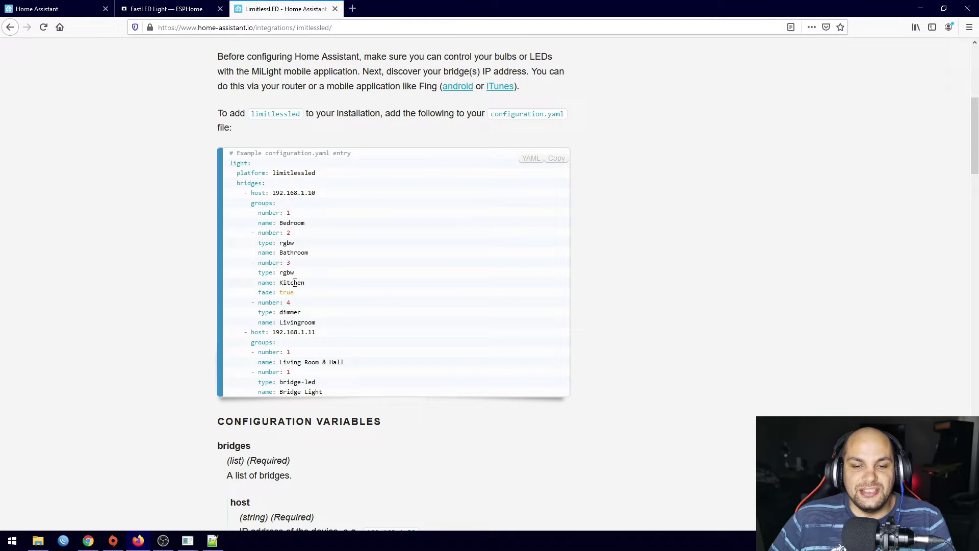
pyautogui.doubleClick(294, 283)
pyautogui.doubleClick(289, 273)
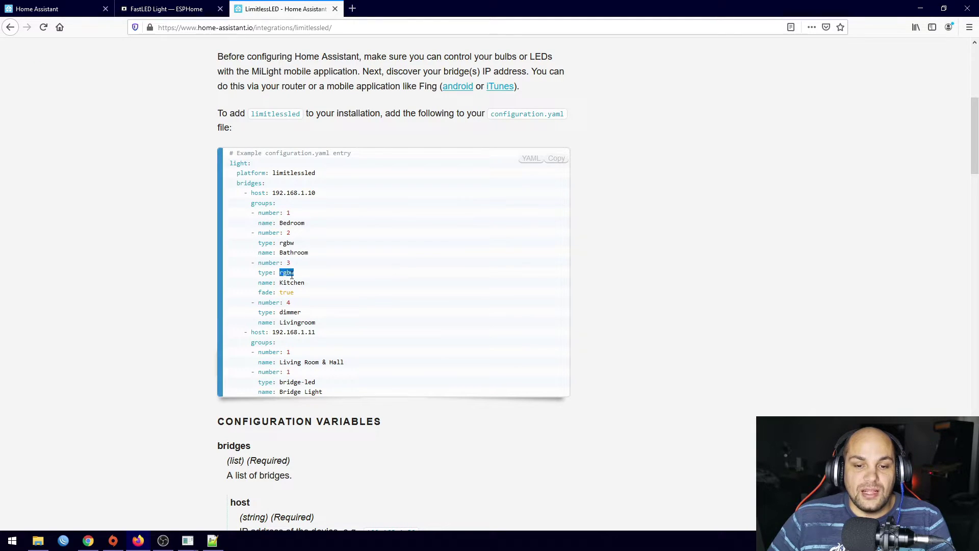
pyautogui.doubleClick(295, 253)
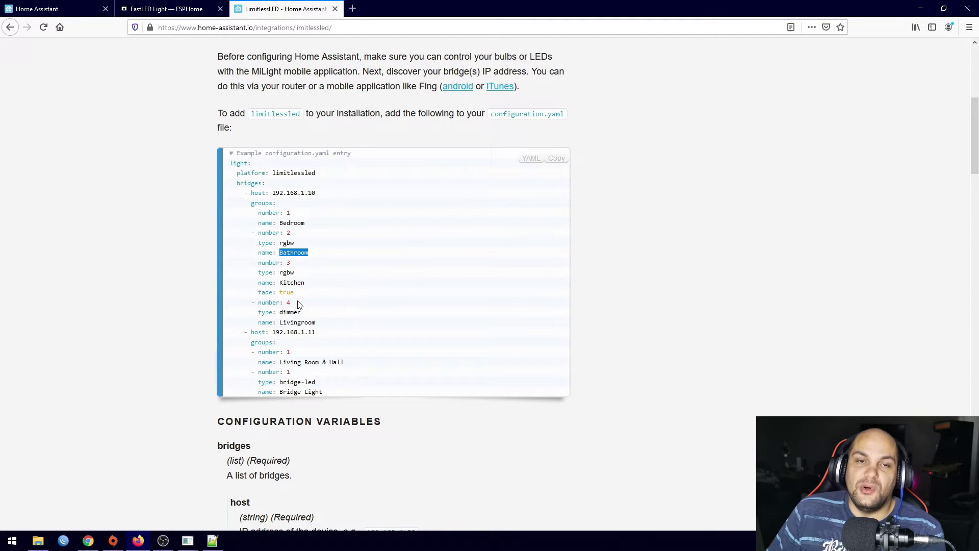
pyautogui.moveTo(262, 233); pyautogui.dragTo(292, 235)
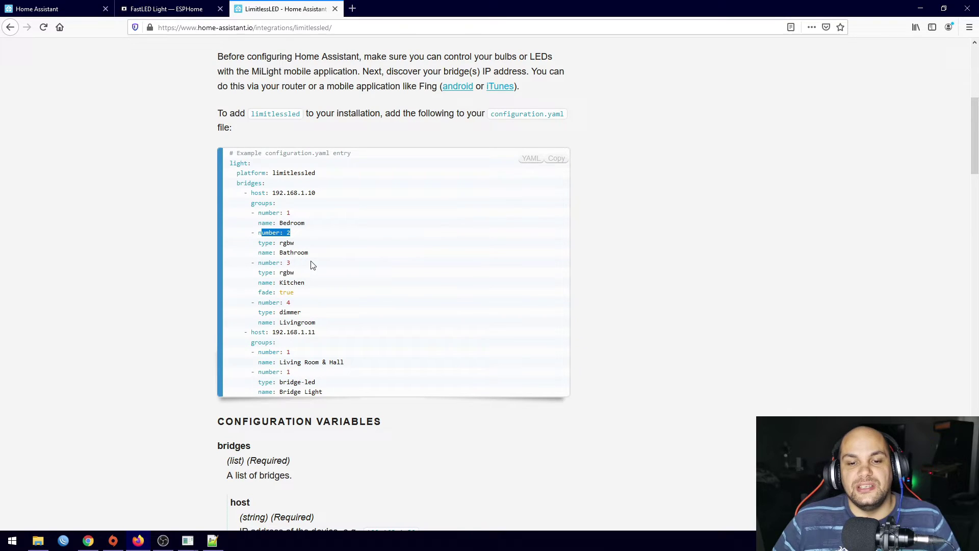
pyautogui.doubleClick(292, 253)
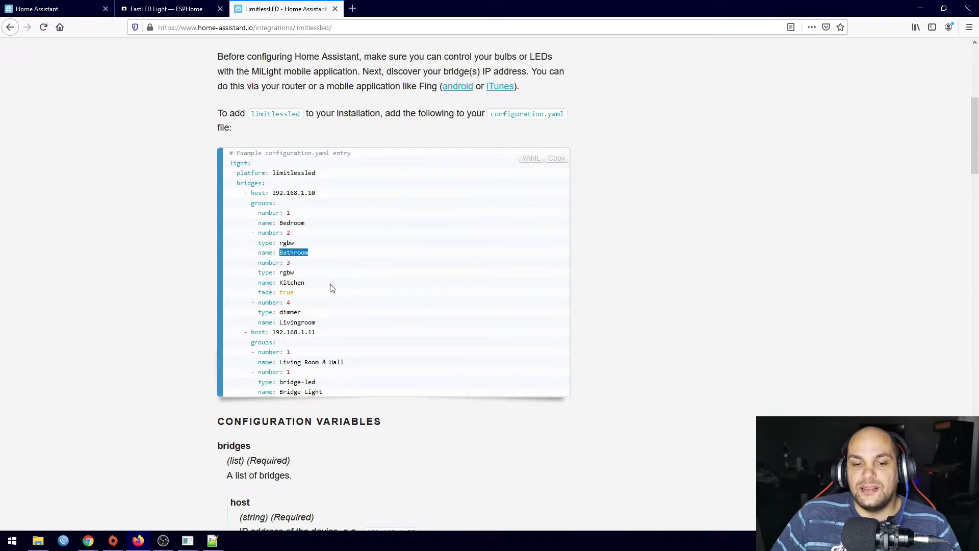
pyautogui.click(307, 258)
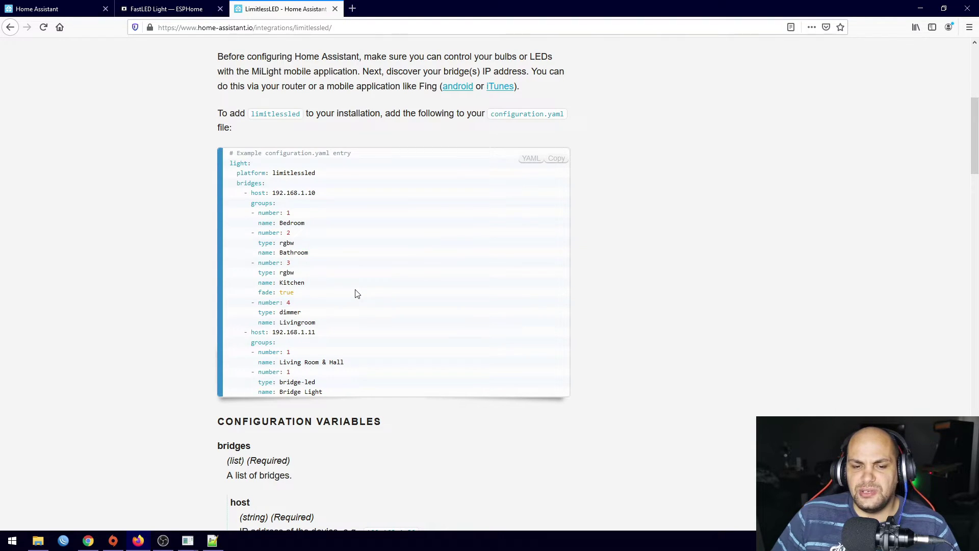
# Open File Explorer on the hassio.local config share listing configuration.yaml.
pyautogui.click(37, 541)
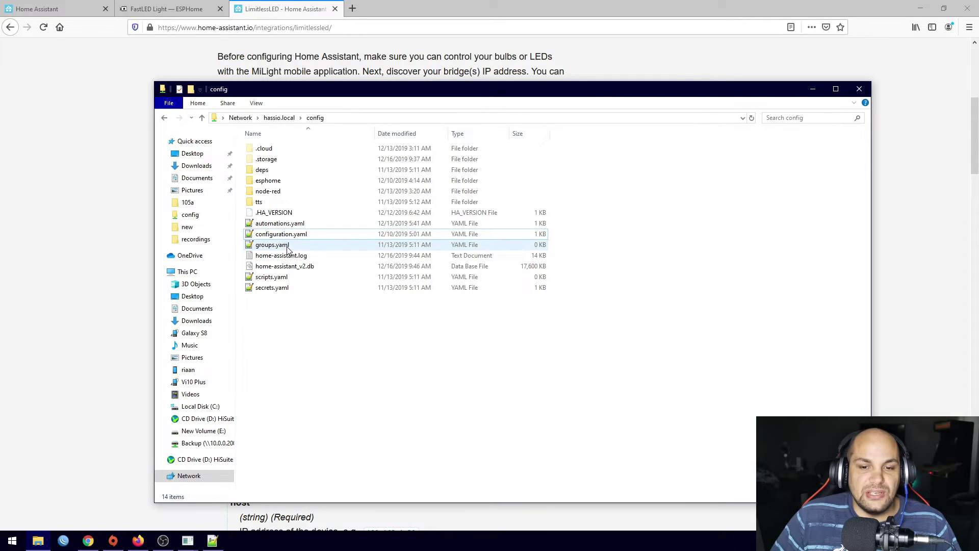
# Copy the limitlessled example configuration from the LimitlessLED documentation page.
pyautogui.click(212, 542)
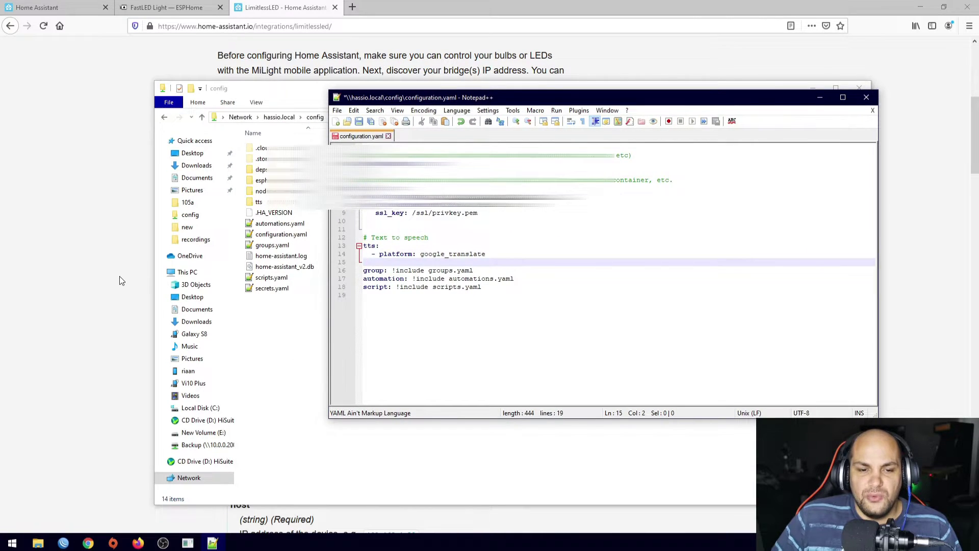
pyautogui.click(119, 276)
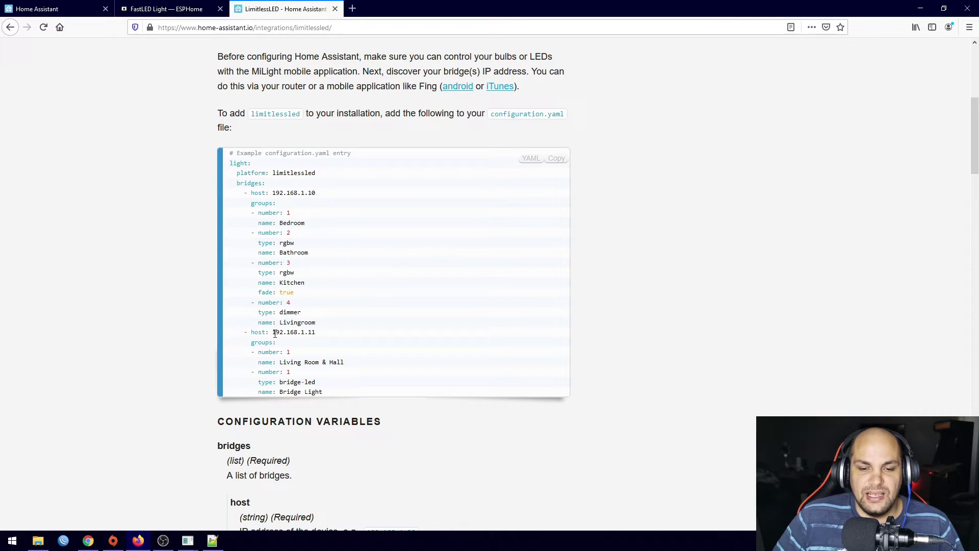
pyautogui.moveTo(275, 333); pyautogui.dragTo(326, 336)
pyautogui.click(634, 393)
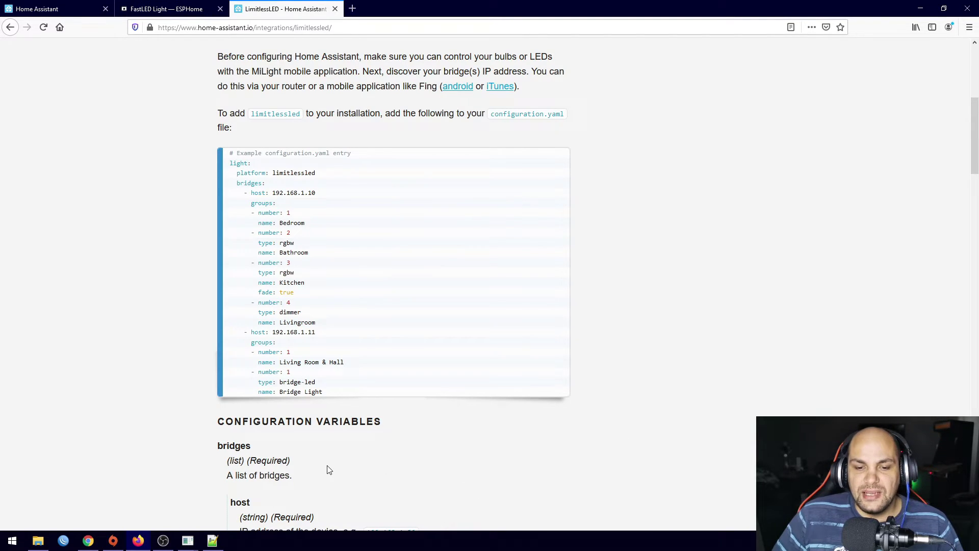
# Paste the MILIGHT BRIDGE light block into configuration.yaml below the tts section.
pyautogui.click(213, 540)
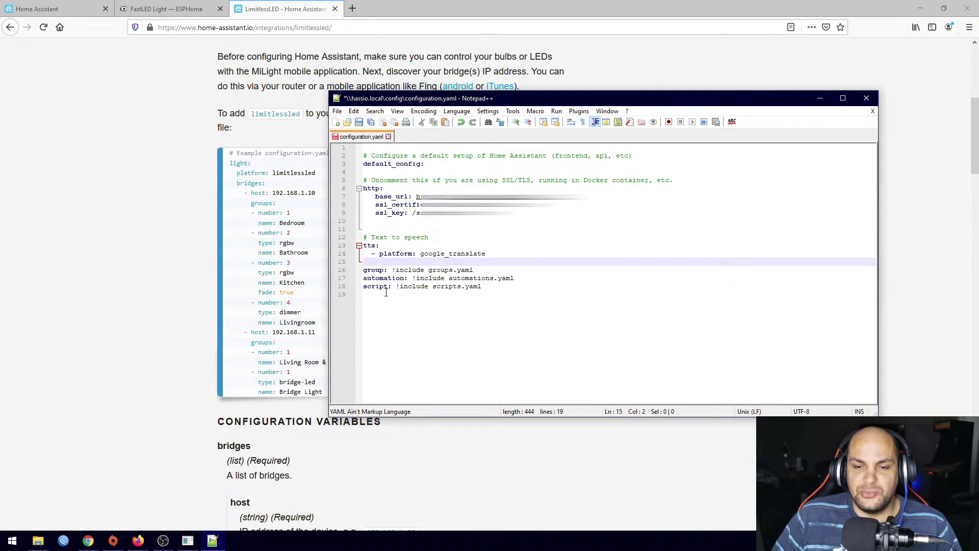
pyautogui.rightClick(388, 259)
pyautogui.click(436, 292)
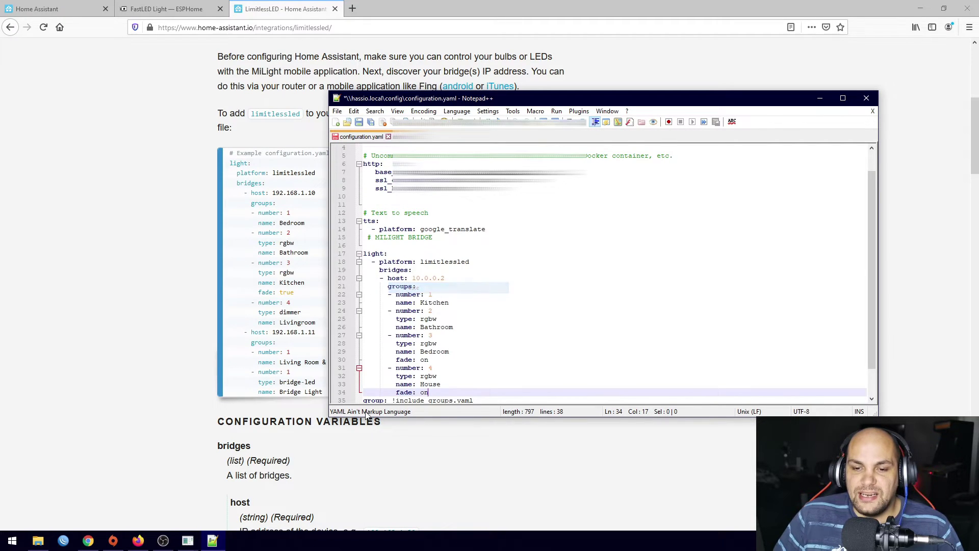
pyautogui.scroll(-2, 488, 314)
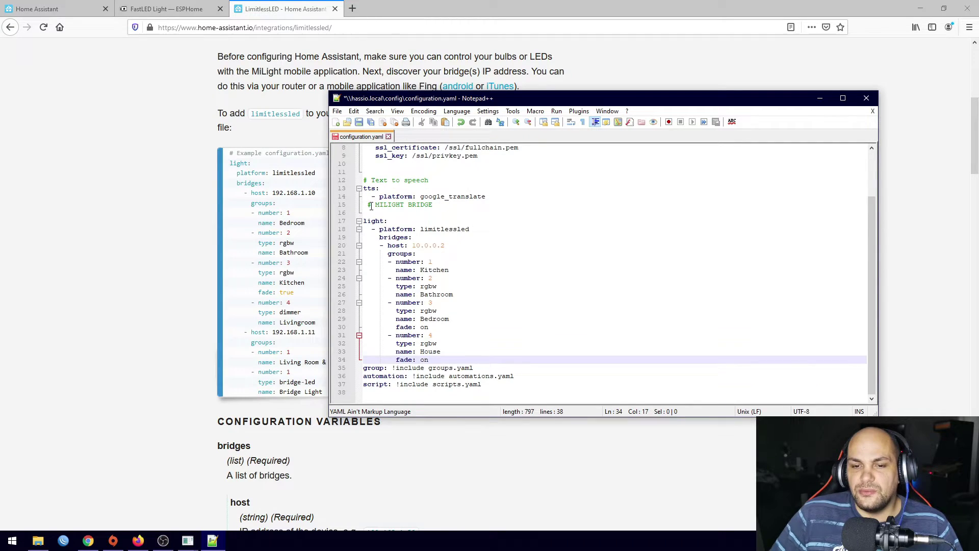
# Check the indentation of the light, bridges and groups lines in the pasted block.
pyautogui.moveTo(369, 205); pyautogui.dragTo(364, 206)
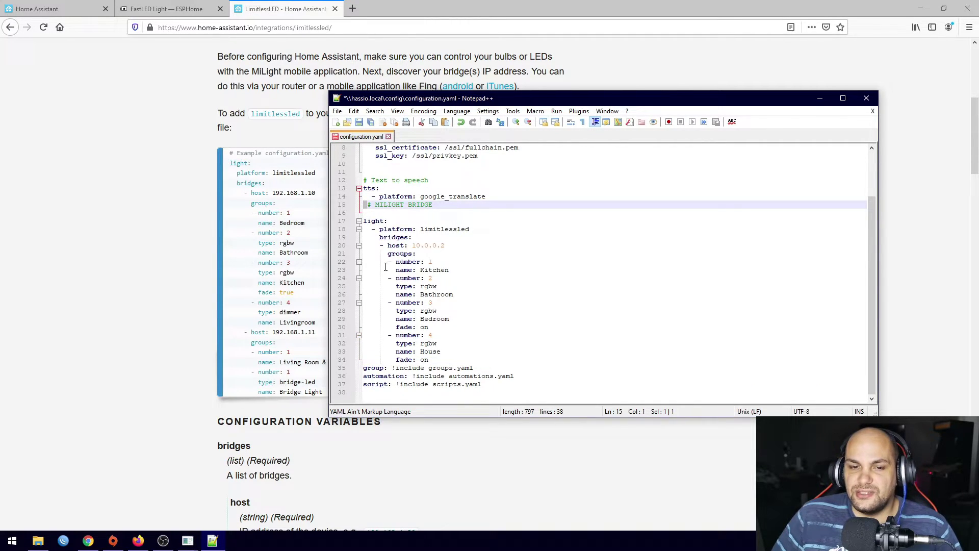
pyautogui.click(406, 220)
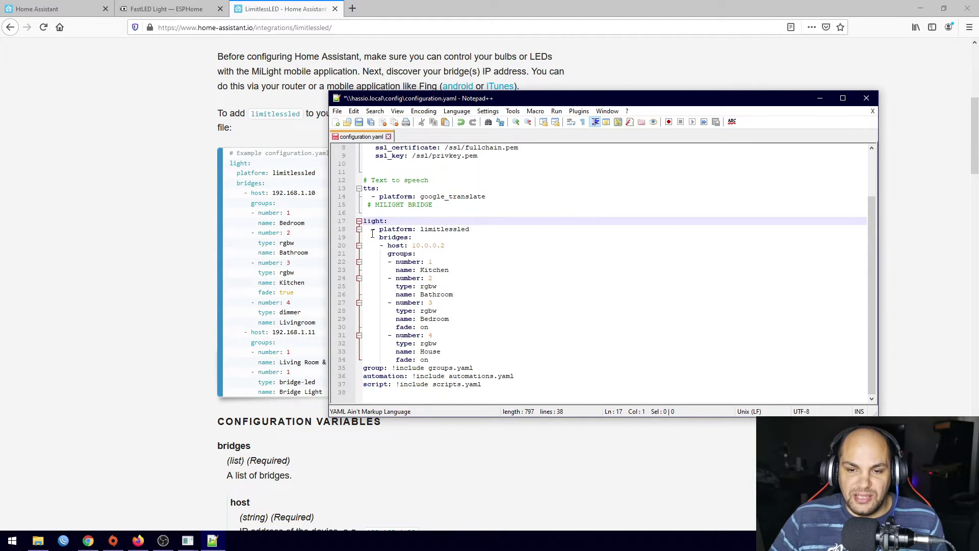
pyautogui.press('Down')
pyautogui.click(379, 237)
pyautogui.press('Down')
pyautogui.press('Down')
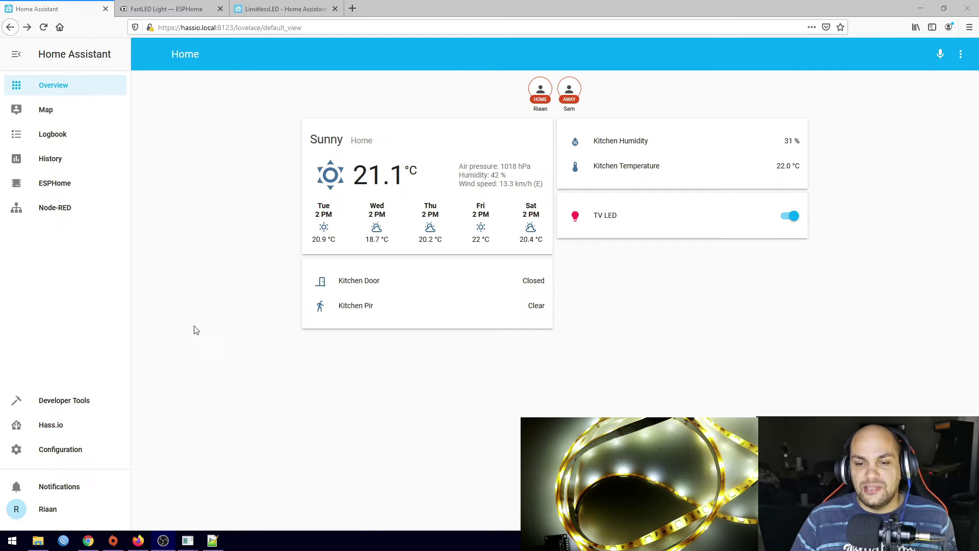
# Add an Entities card with light.kitchen to the Home view and save it.
pyautogui.click(229, 172)
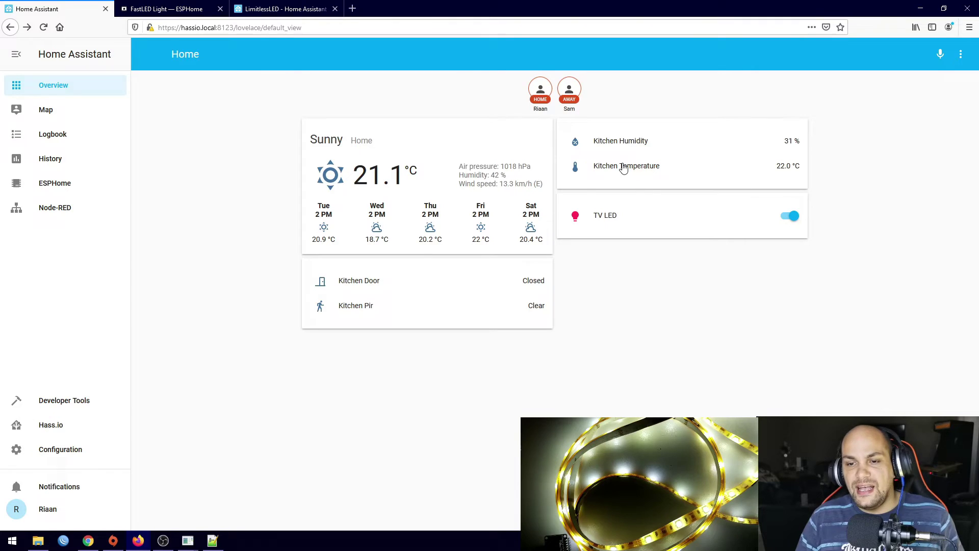
pyautogui.click(961, 54)
pyautogui.click(935, 71)
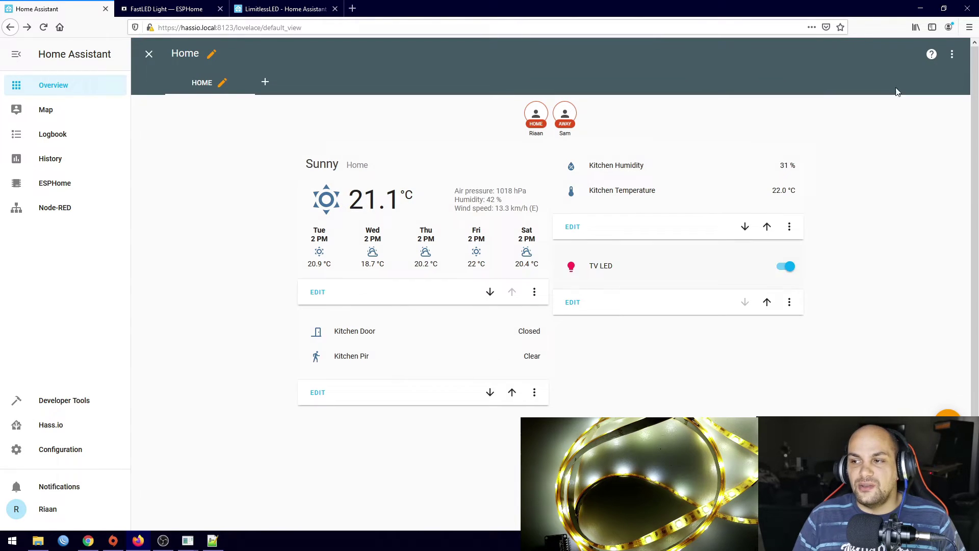
pyautogui.click(947, 418)
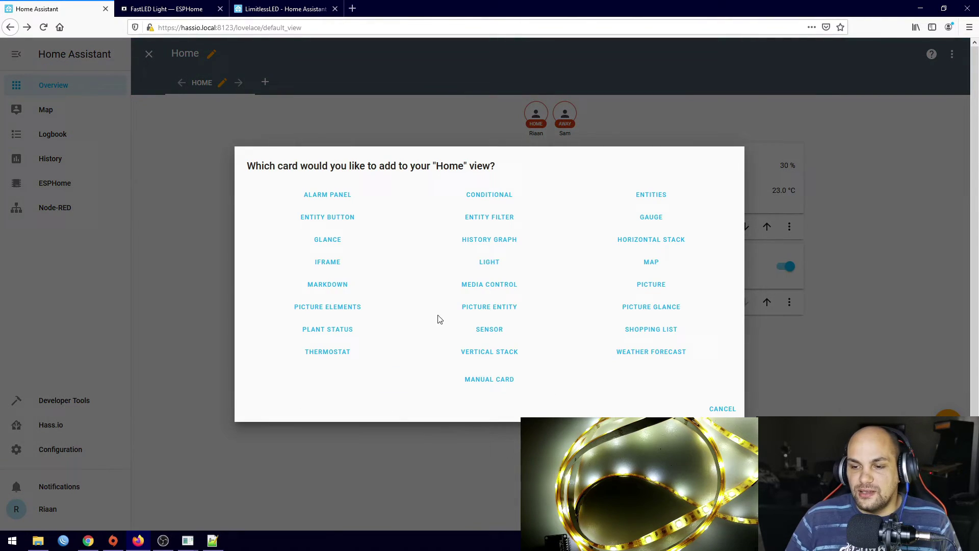
pyautogui.click(641, 191)
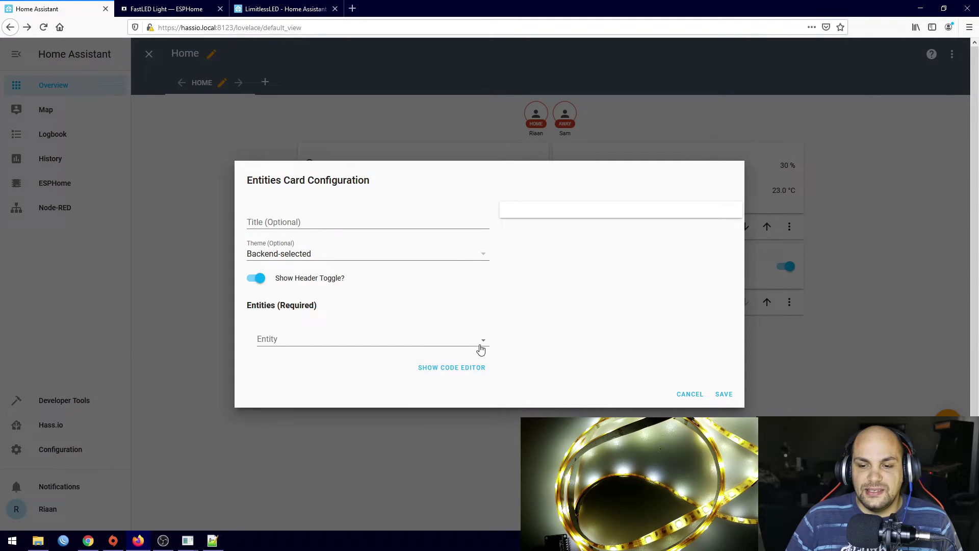
pyautogui.click(480, 345)
pyautogui.scroll(-10, 362, 433)
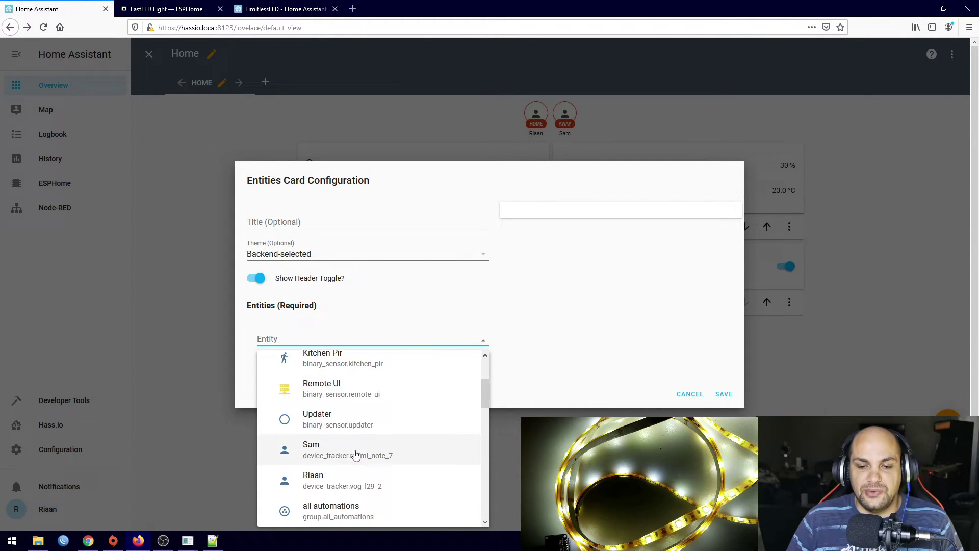
pyautogui.scroll(-3, 352, 475)
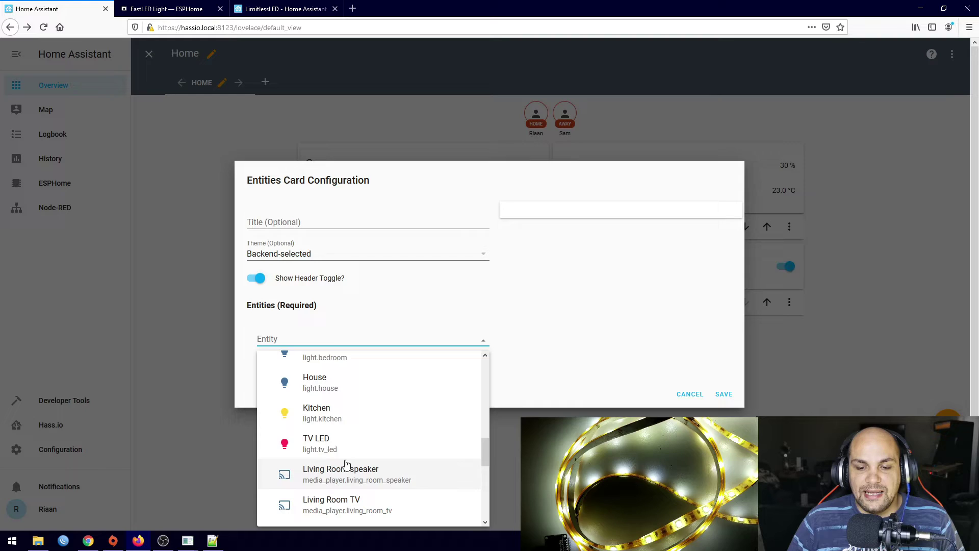
pyautogui.click(324, 417)
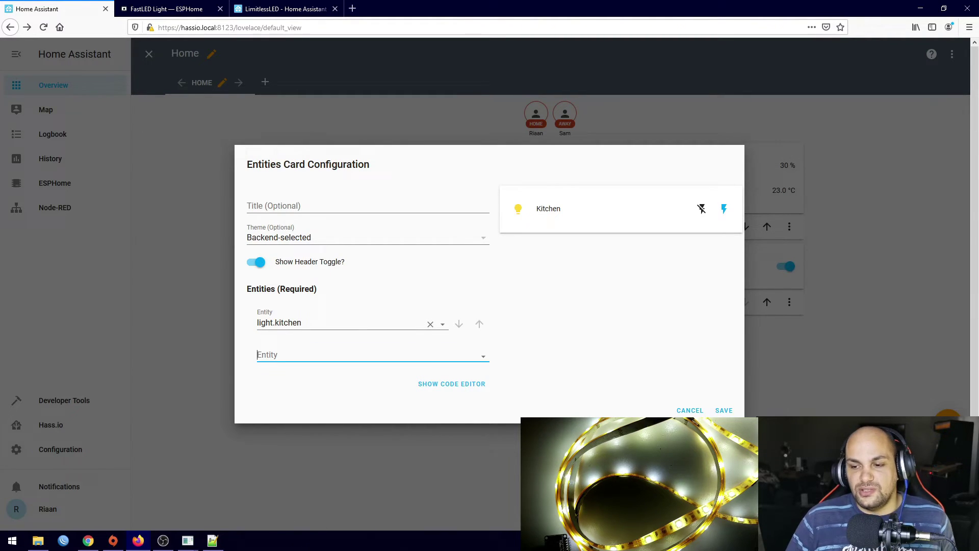
pyautogui.click(724, 411)
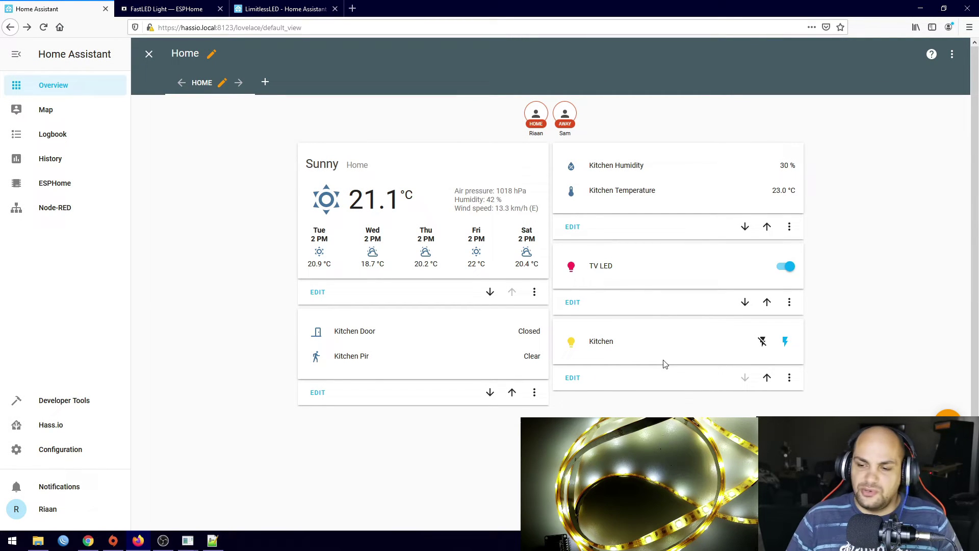
# Set the Kitchen light to red, blue, green, red, then white from its colour wheel.
pyautogui.click(572, 349)
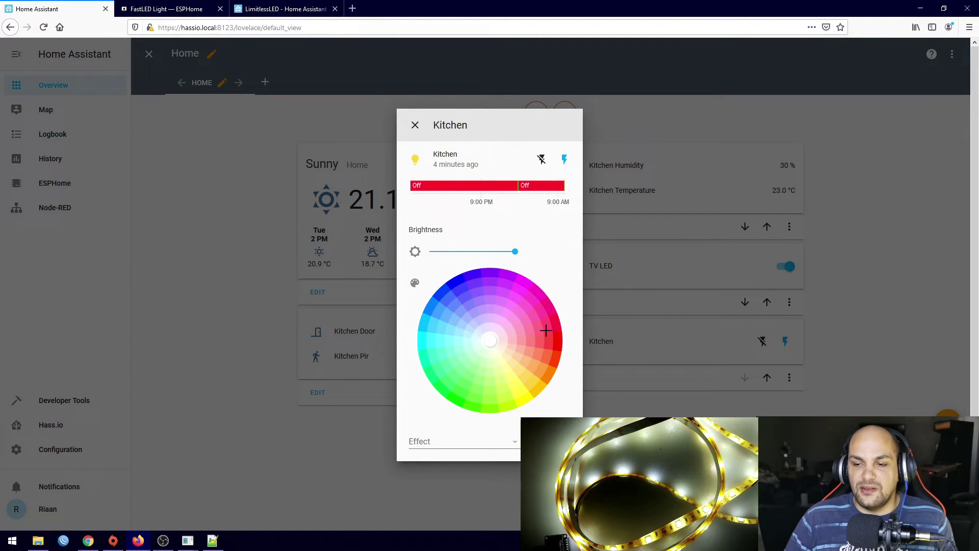
pyautogui.click(556, 339)
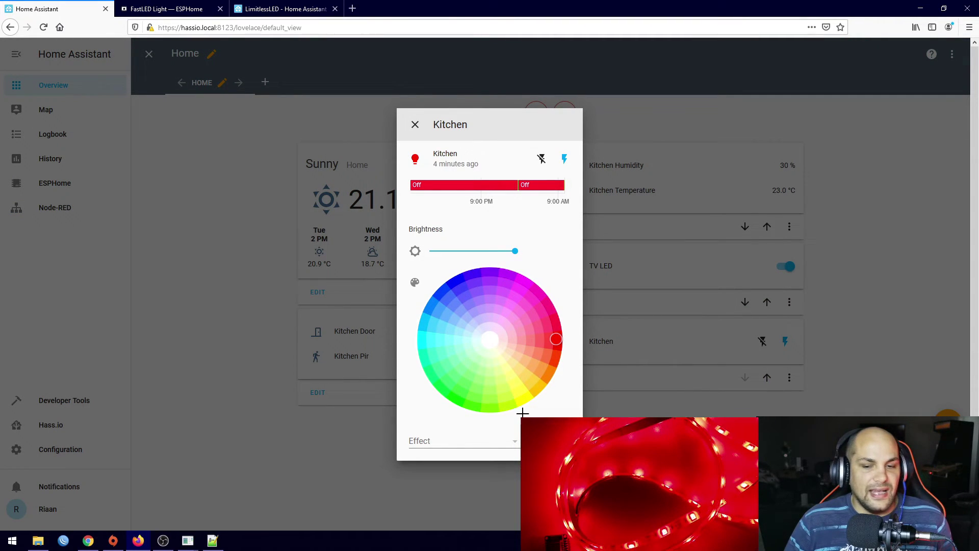
pyautogui.click(459, 286)
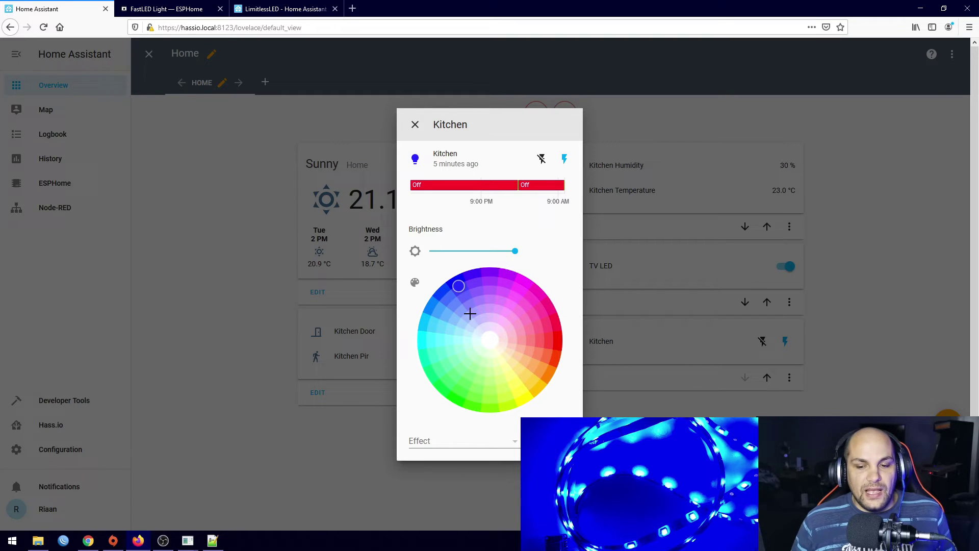
pyautogui.click(446, 382)
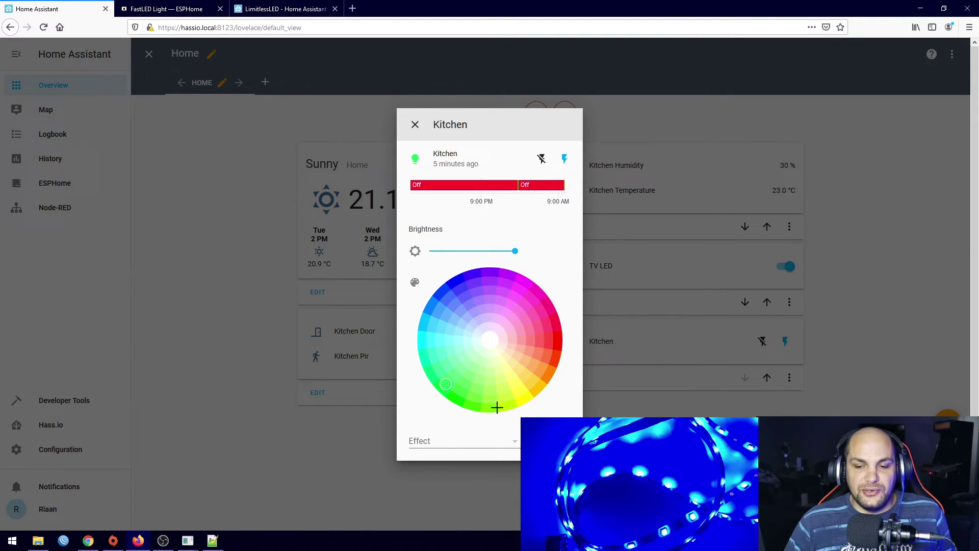
pyautogui.click(552, 340)
pyautogui.click(492, 339)
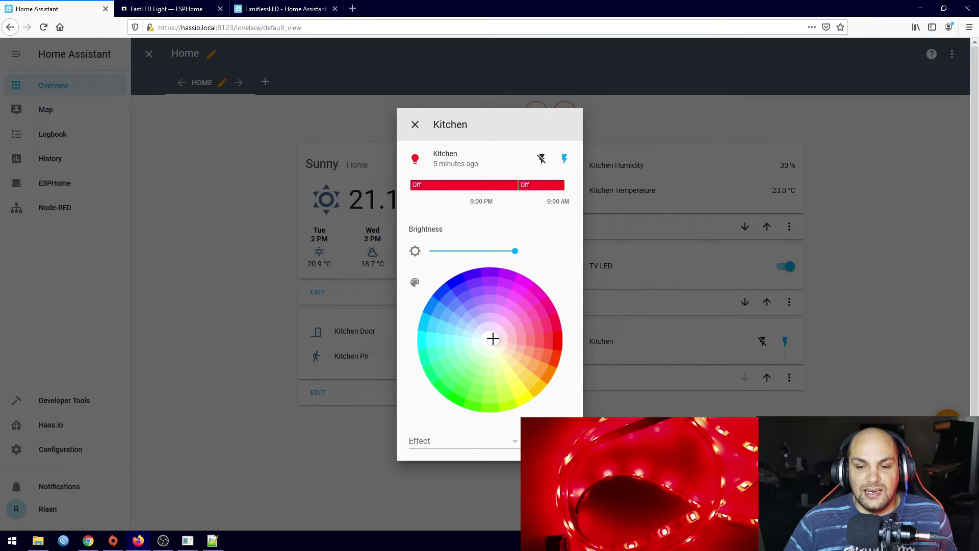